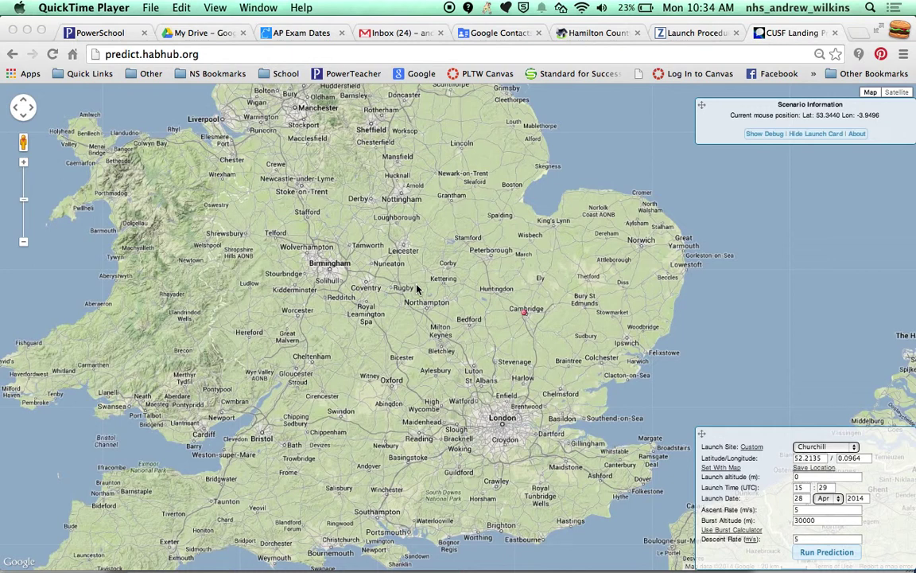
# - Zoom the predictor map out and pan west from England across the Atlantic to Indiana
pyautogui.click(213, 53)
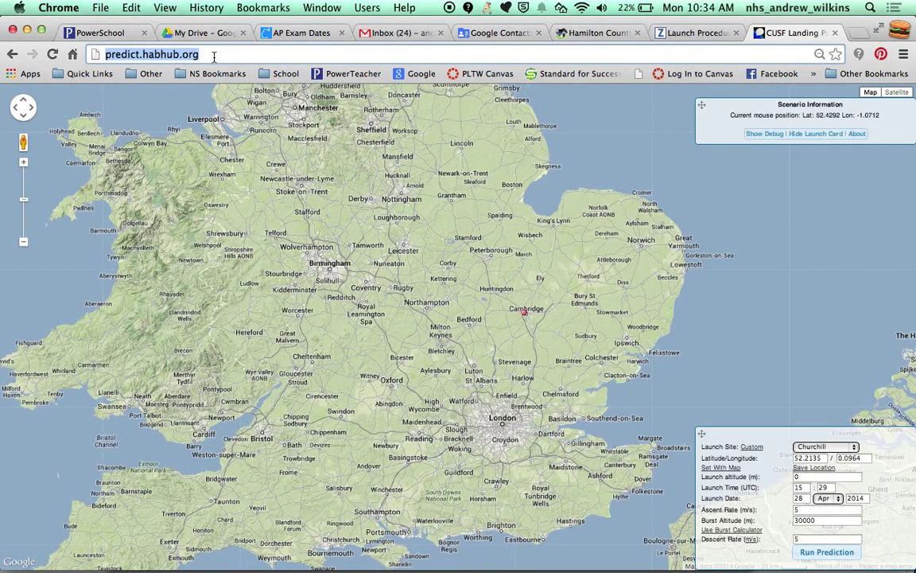
pyautogui.click(604, 174)
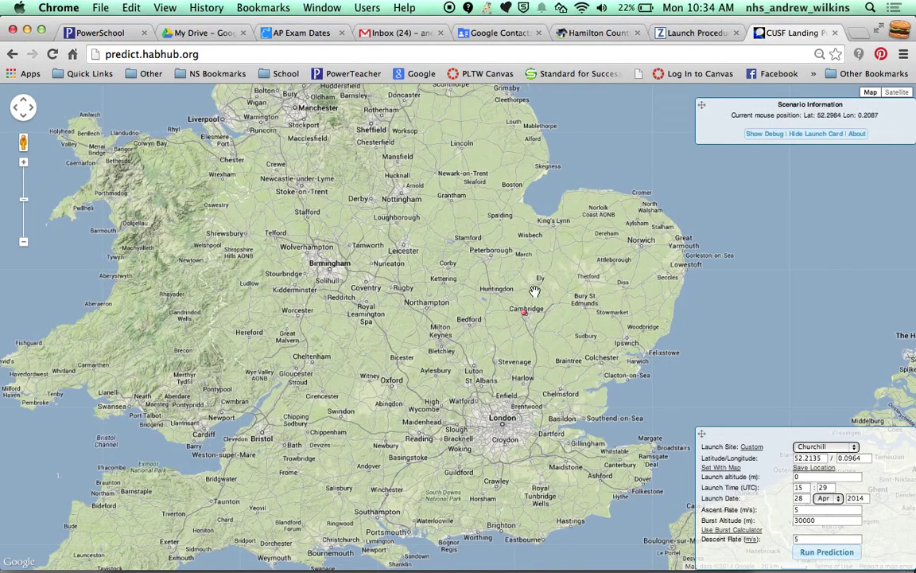
pyautogui.click(24, 242)
pyautogui.click(23, 242)
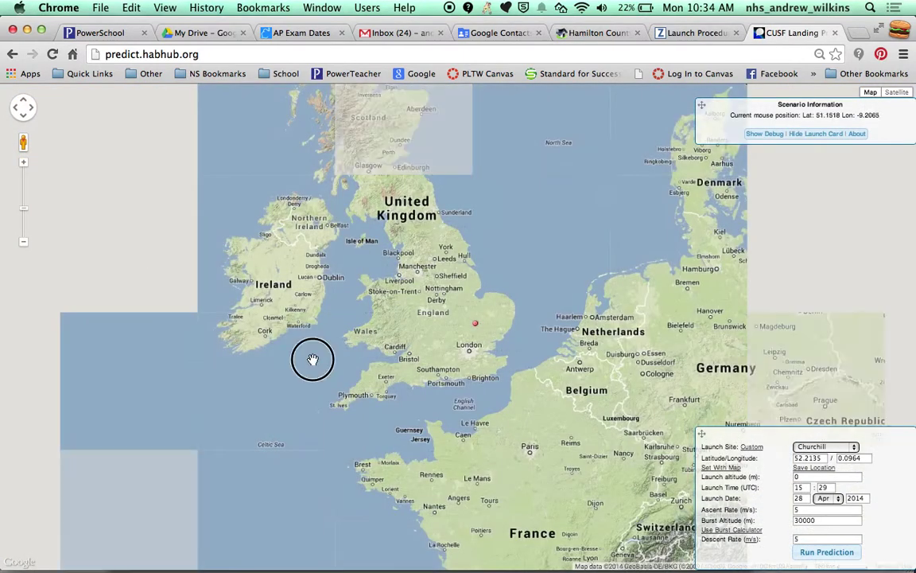
pyautogui.moveTo(308, 362); pyautogui.dragTo(658, 297)
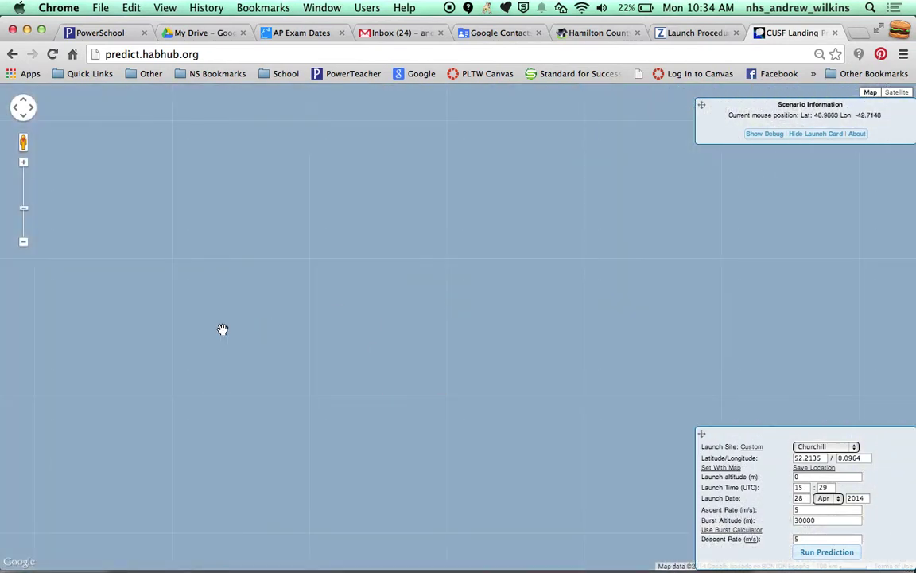
pyautogui.moveTo(316, 296); pyautogui.dragTo(549, 273)
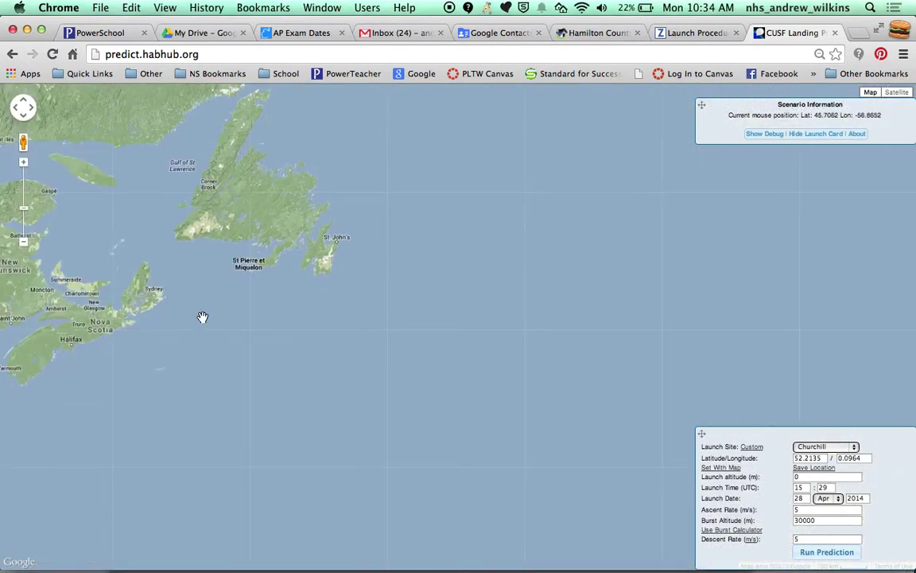
pyautogui.moveTo(202, 315); pyautogui.dragTo(527, 266)
pyautogui.moveTo(269, 295); pyautogui.dragTo(477, 205)
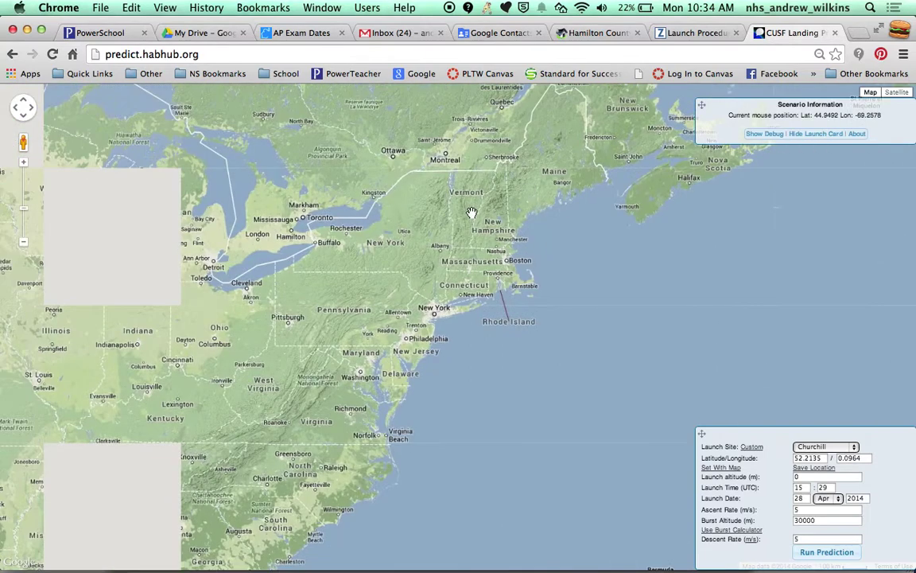
pyautogui.moveTo(282, 334); pyautogui.dragTo(418, 254)
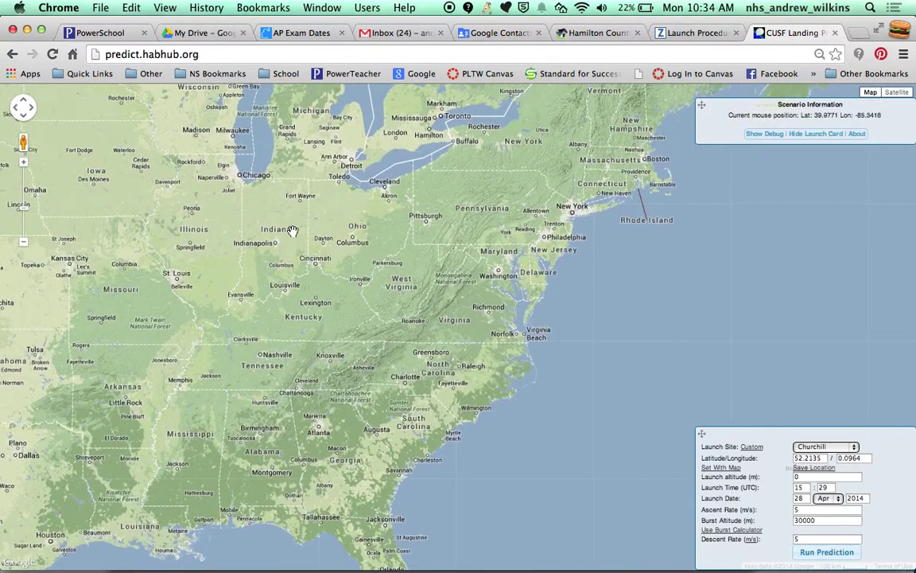
# - Zoom in past Cicero to Noblesville at street level, centring its east side
pyautogui.scroll(1, 285, 231)
pyautogui.scroll(1, 284, 230)
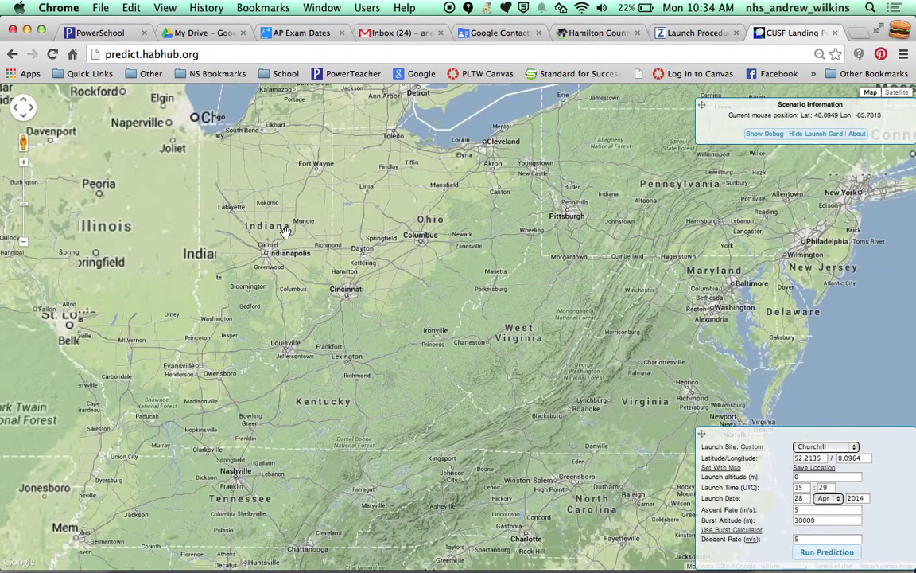
pyautogui.scroll(1, 284, 230)
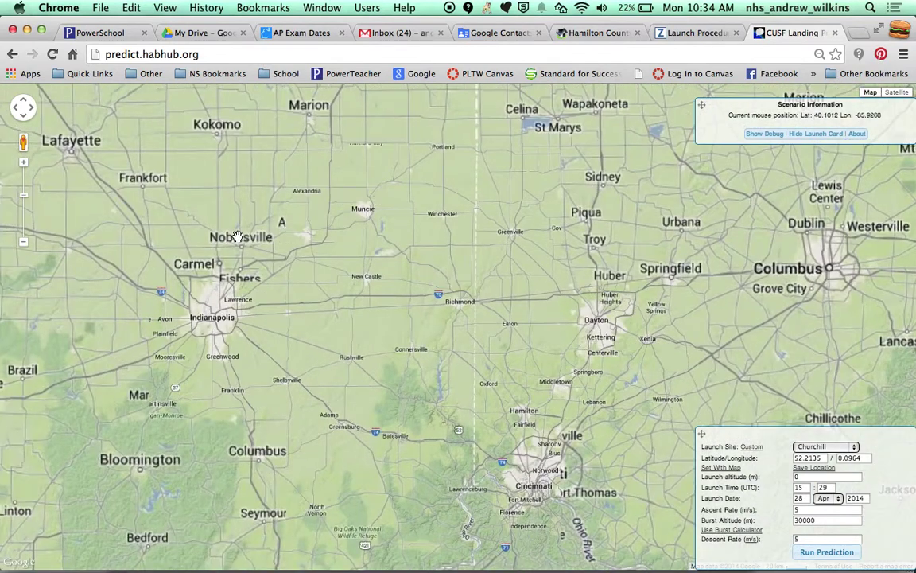
pyautogui.scroll(1, 249, 235)
pyautogui.doubleClick(243, 221)
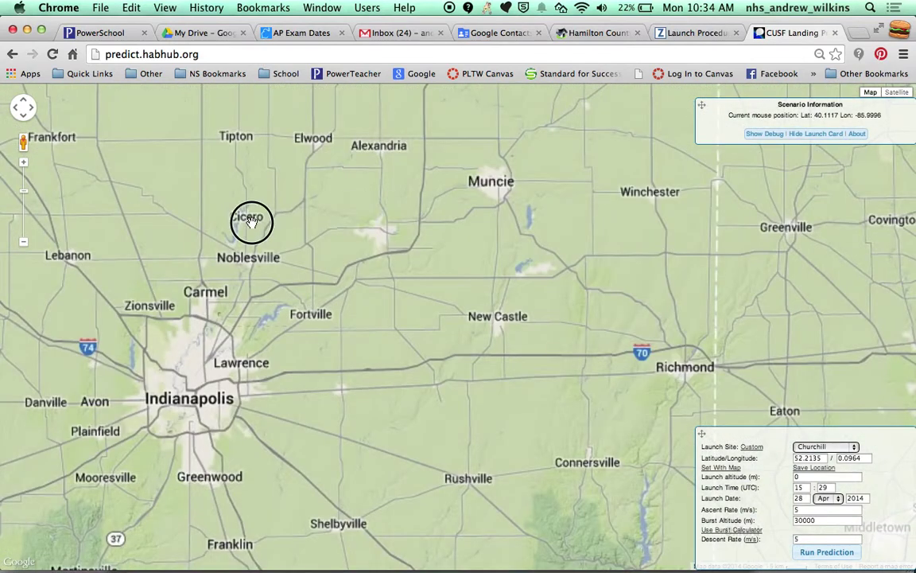
pyautogui.scroll(1, 275, 225)
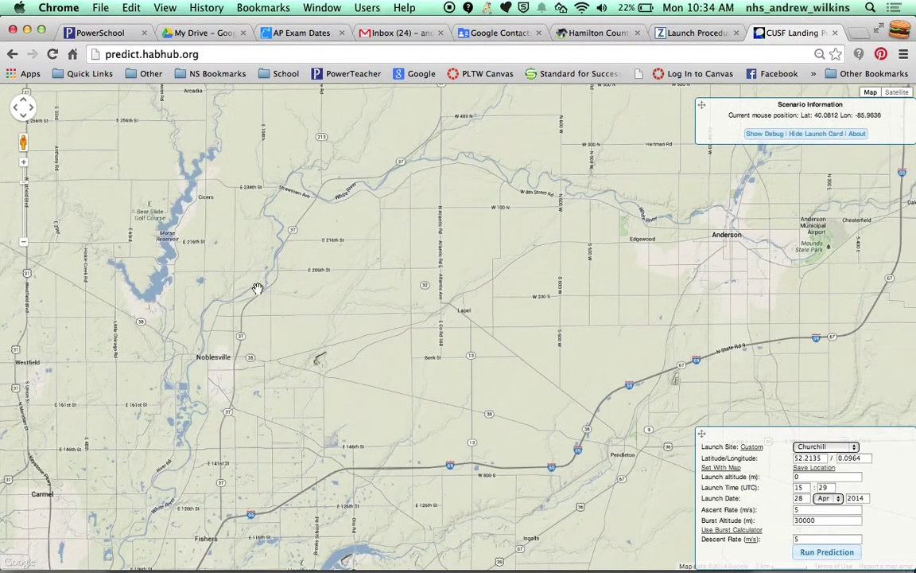
pyautogui.scroll(1, 227, 293)
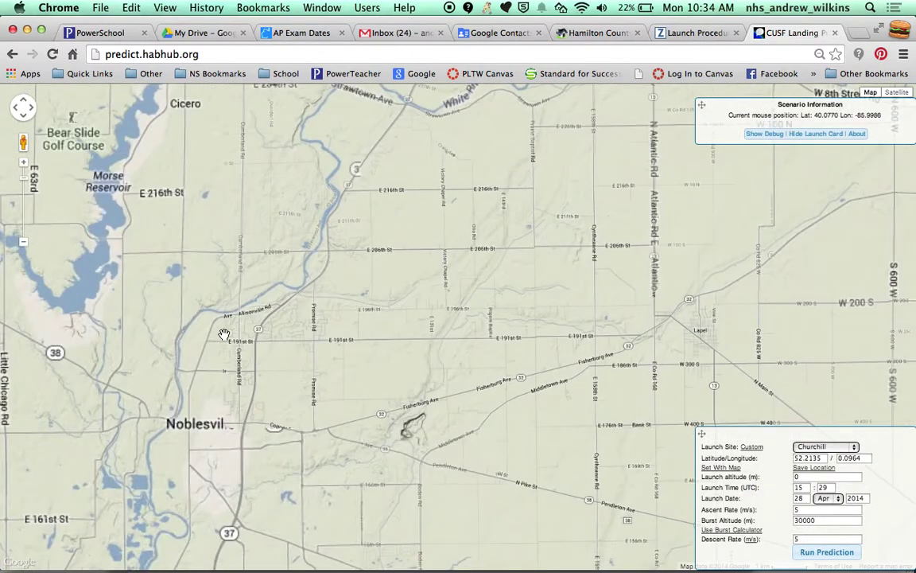
pyautogui.doubleClick(226, 360)
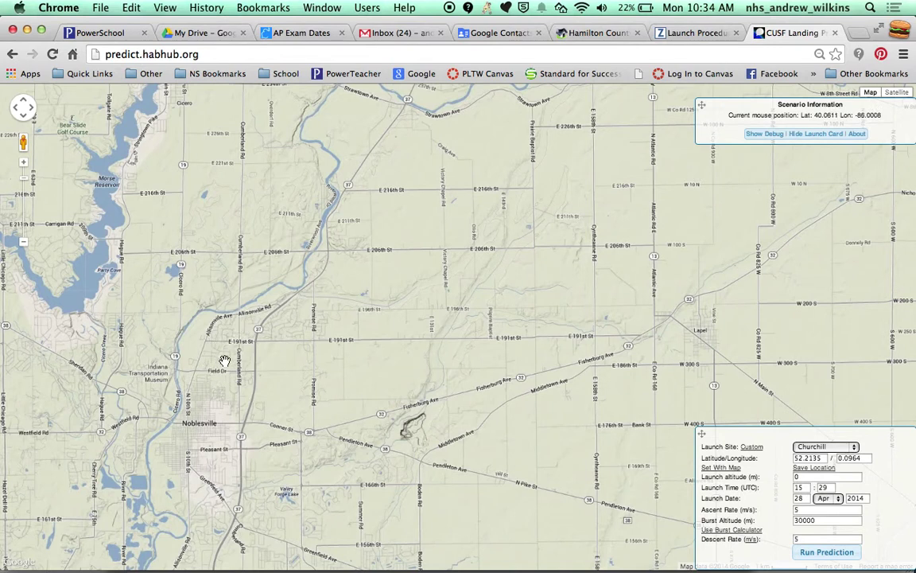
pyautogui.doubleClick(256, 302)
pyautogui.doubleClick(233, 281)
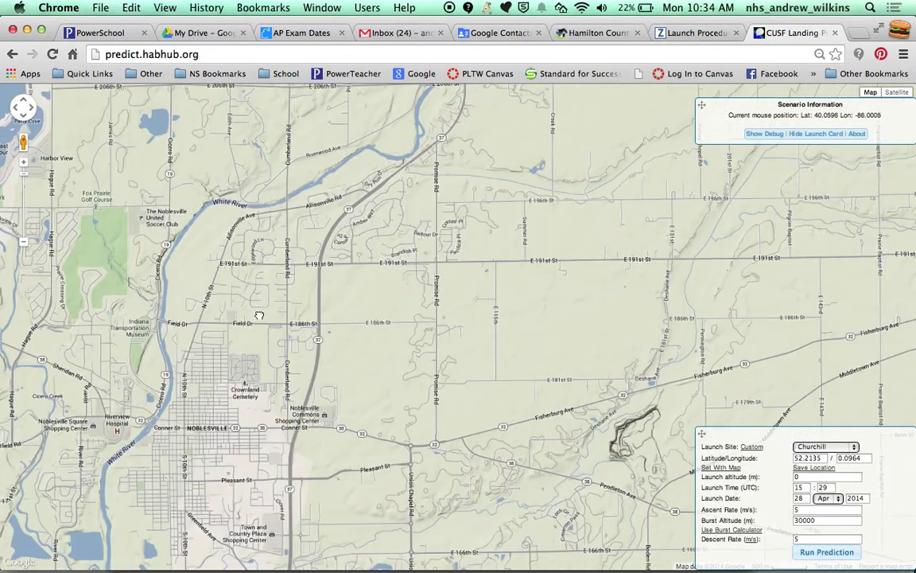
pyautogui.moveTo(284, 348); pyautogui.dragTo(302, 268)
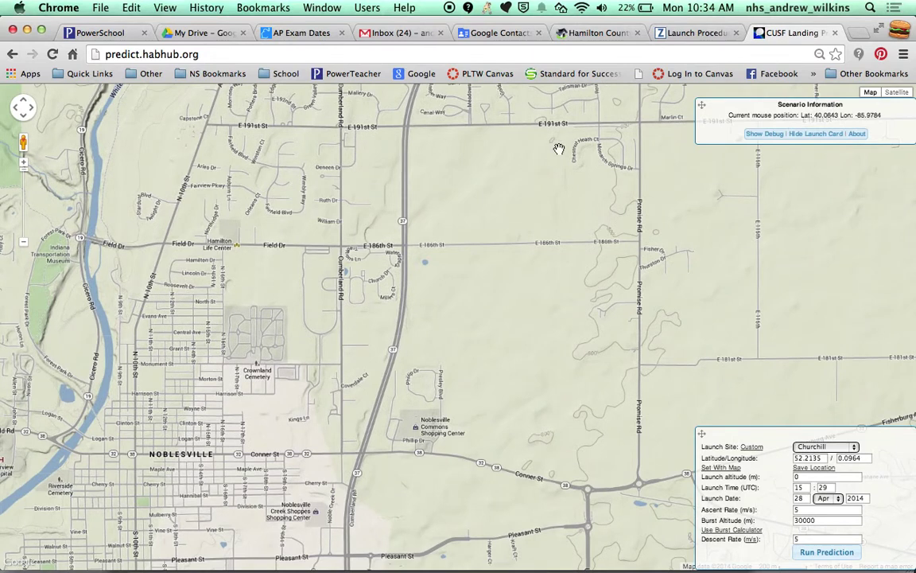
# - Show satellite imagery zoomed onto the school buildings and grass field off Cumberland Road
pyautogui.click(899, 93)
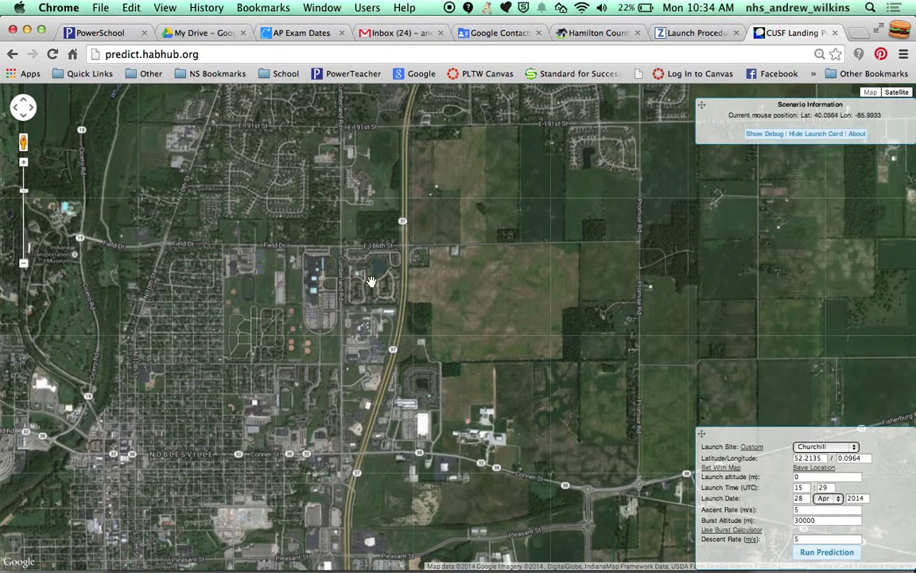
pyautogui.scroll(3, 328, 290)
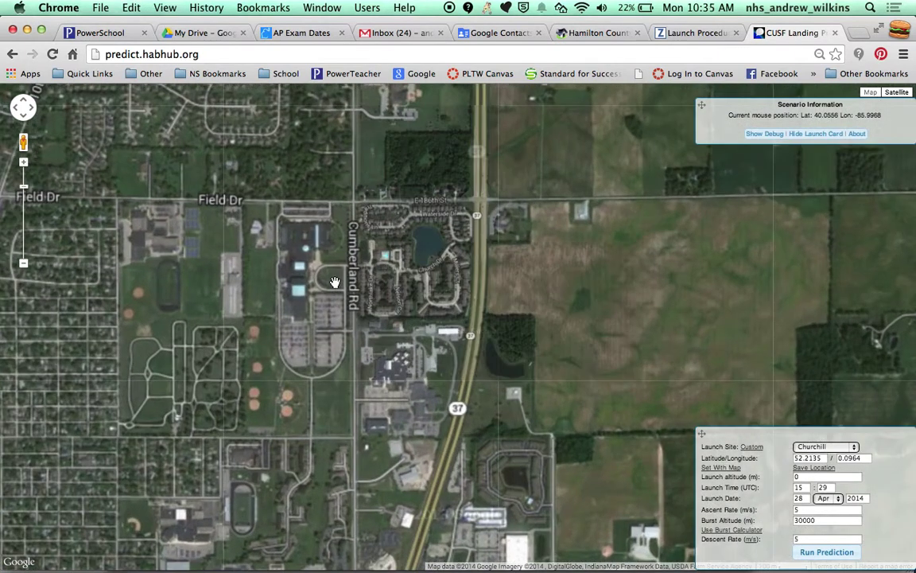
pyautogui.moveTo(251, 358); pyautogui.dragTo(317, 317)
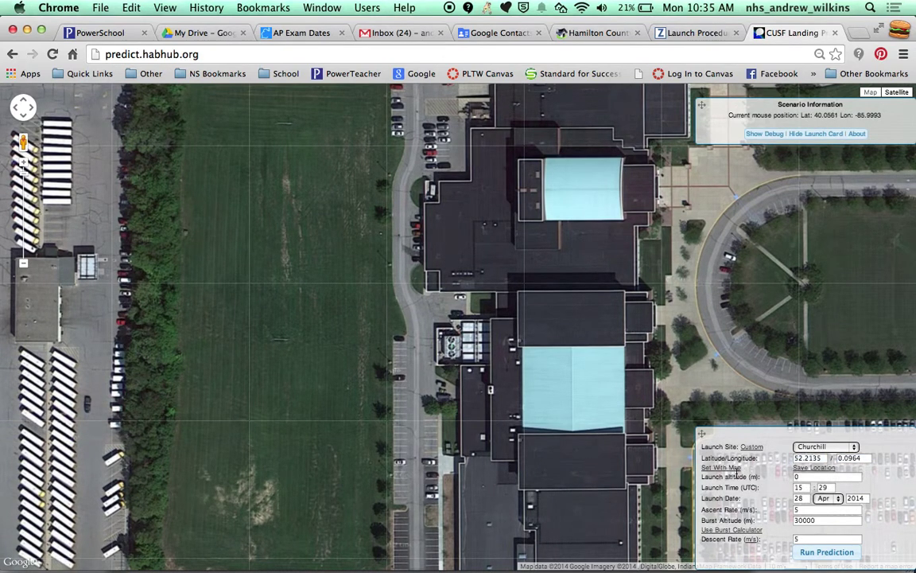
pyautogui.click(719, 469)
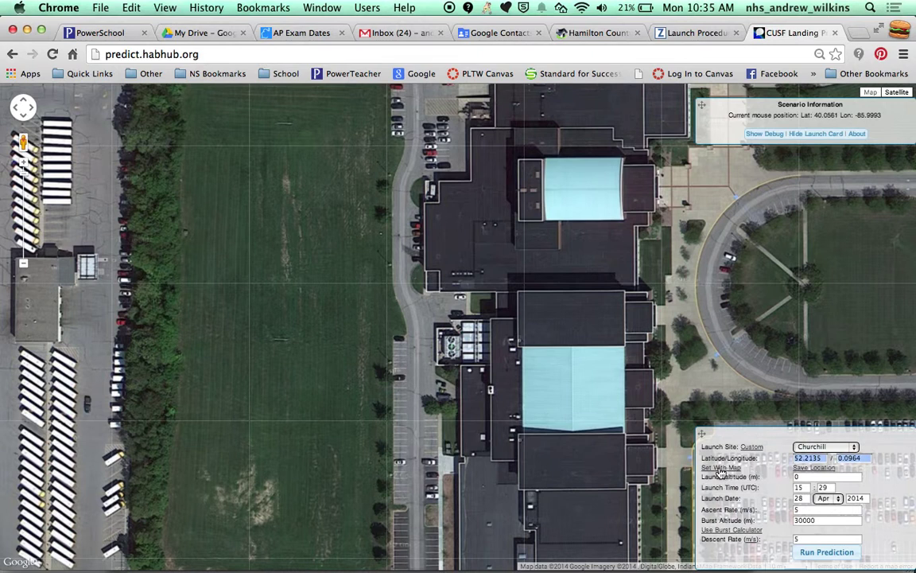
# - Pick the grass field beside the school as the launch site, giving 40.0560 / -85.9995
pyautogui.click(719, 469)
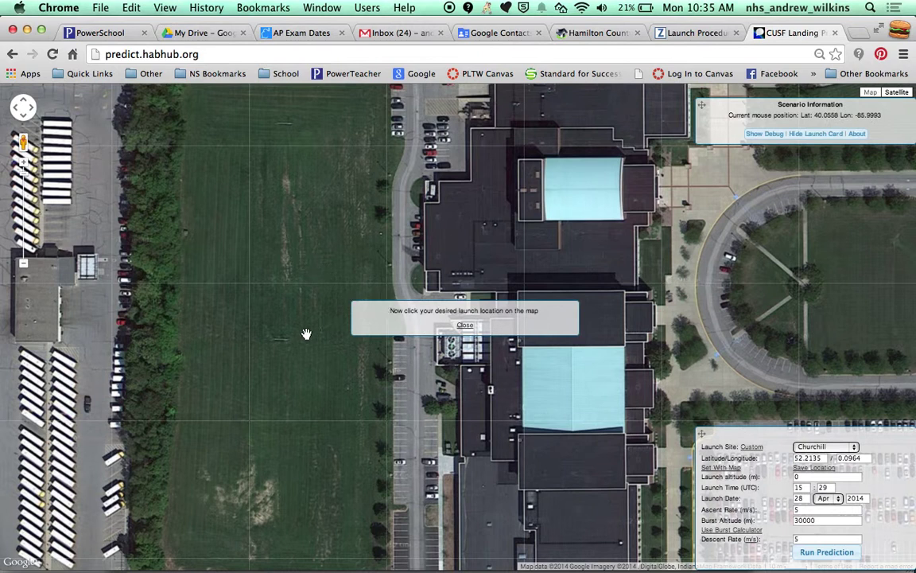
pyautogui.click(274, 280)
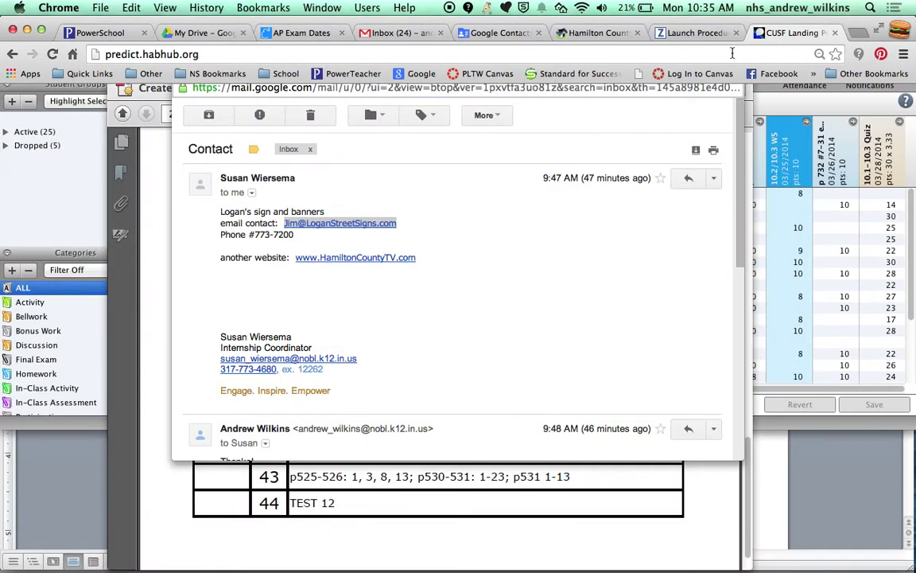
# - Search Google for '811 ft' in a new browser tab
pyautogui.press('super+t')
pyautogui.write('8')
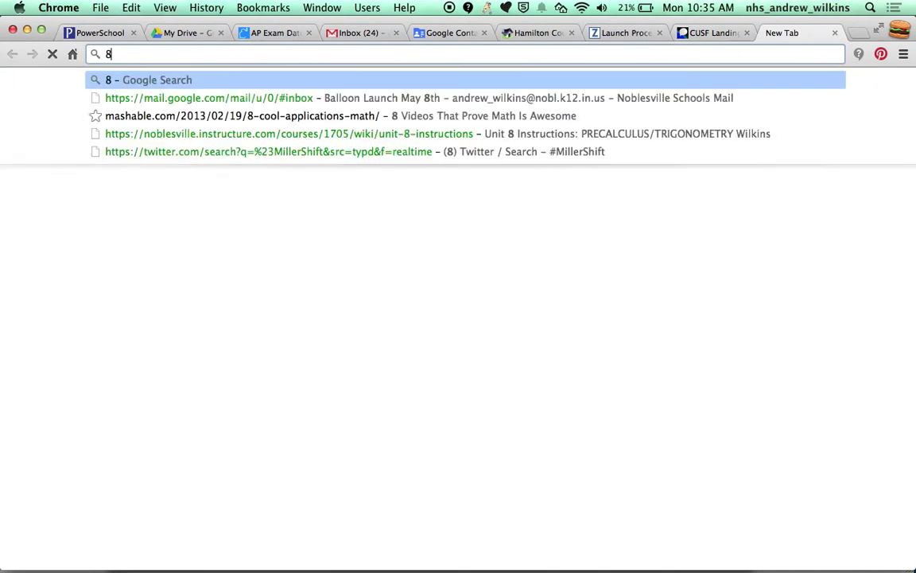
pyautogui.write('11')
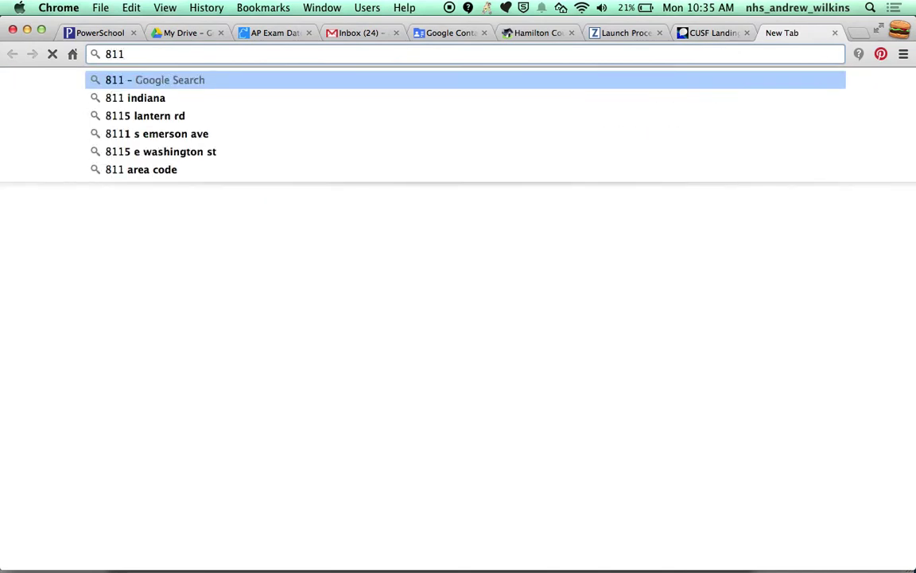
pyautogui.write(' fg')
pyautogui.press('BackSpace')
pyautogui.write('t')
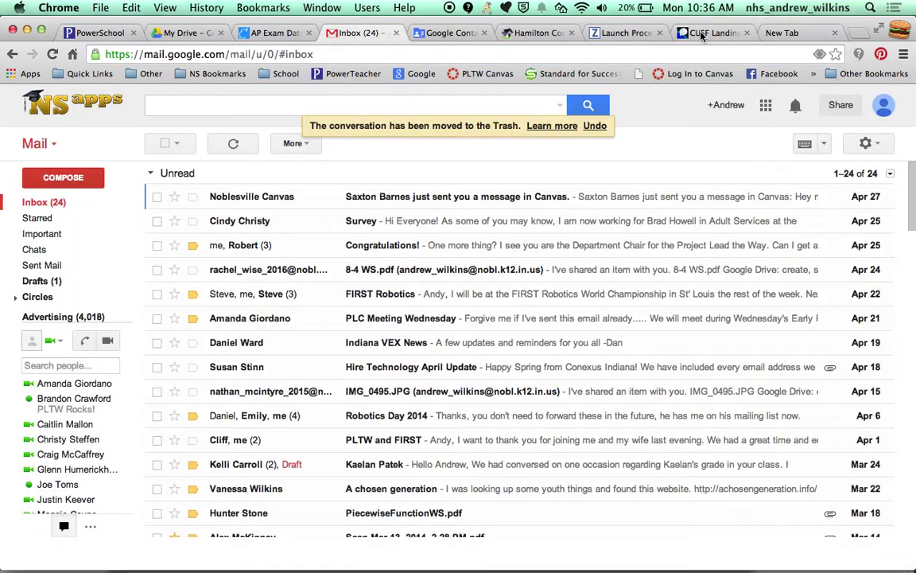
# - Back in the predictor, clear the launch altitude value
pyautogui.click(701, 35)
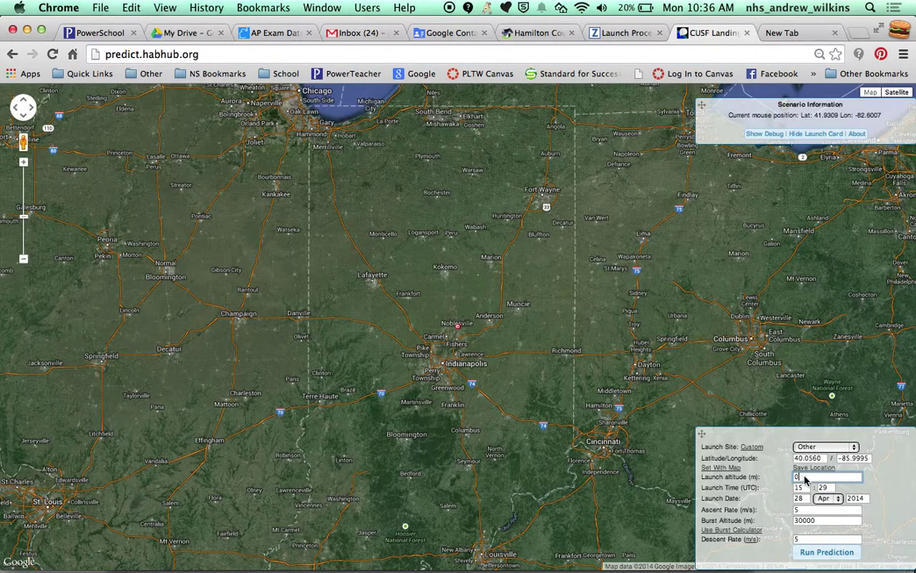
pyautogui.click(805, 477)
pyautogui.press('BackSpace')
# - Read Google's 811 ft conversion (247.1928 m) and enter 247.19 as the launch altitude
pyautogui.write('2')
pyautogui.hotkey('ctrl', 'Tab')
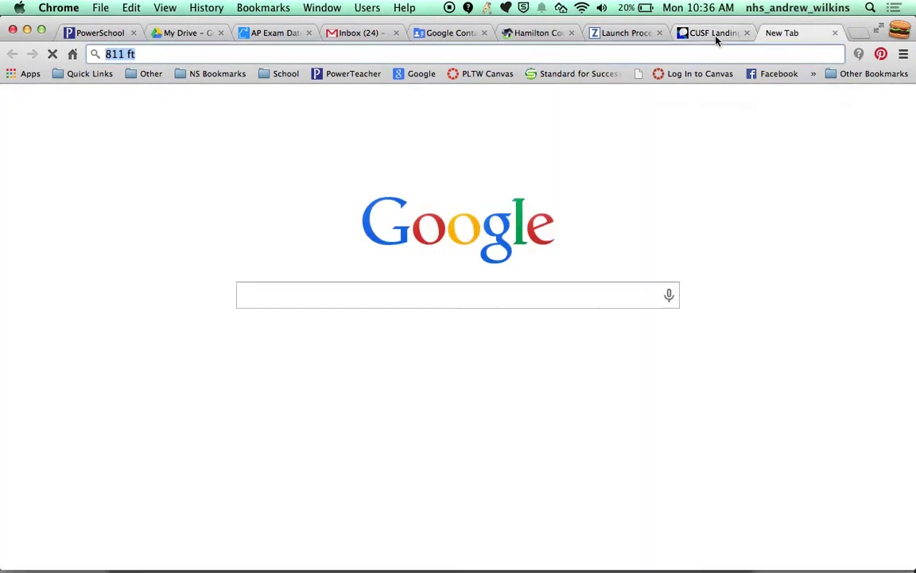
pyautogui.click(490, 54)
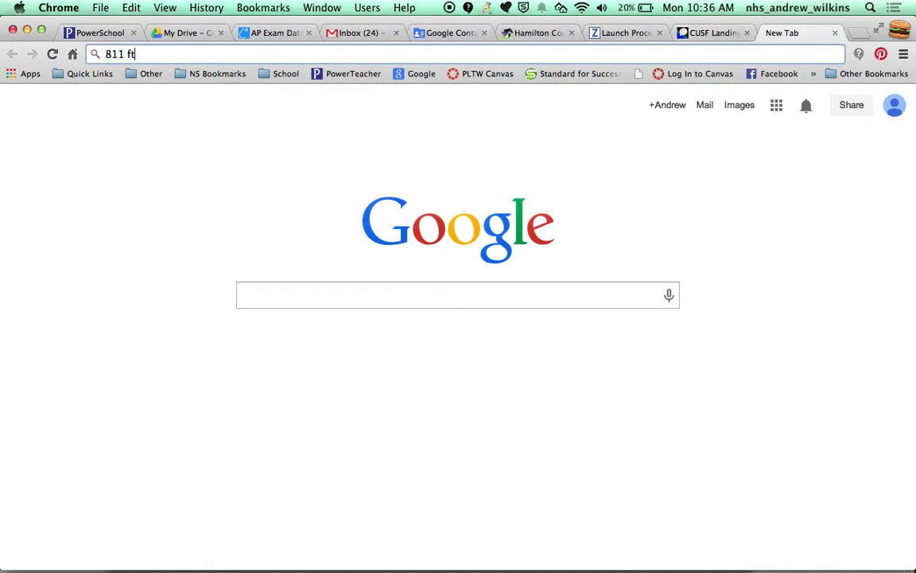
pyautogui.click(705, 32)
pyautogui.write('247')
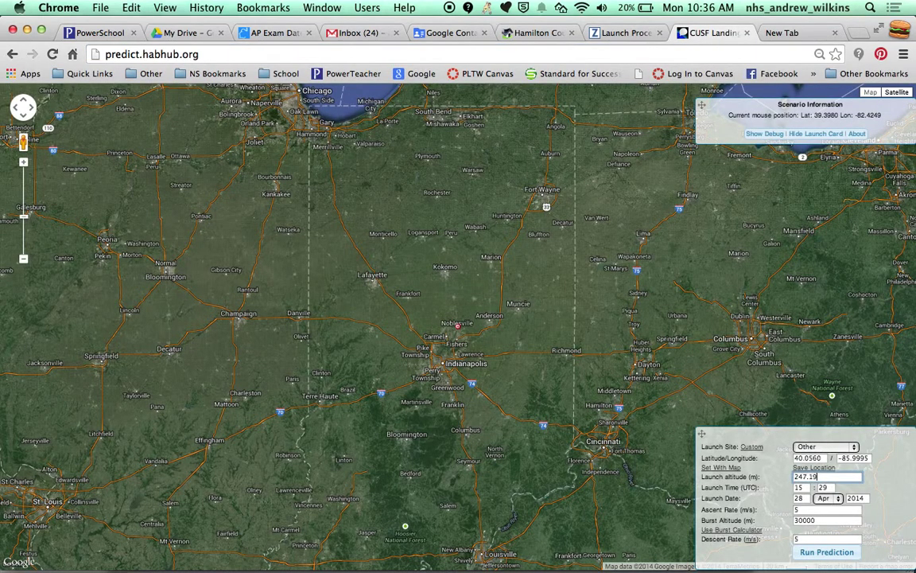
pyautogui.write('.19')
pyautogui.press('Tab')
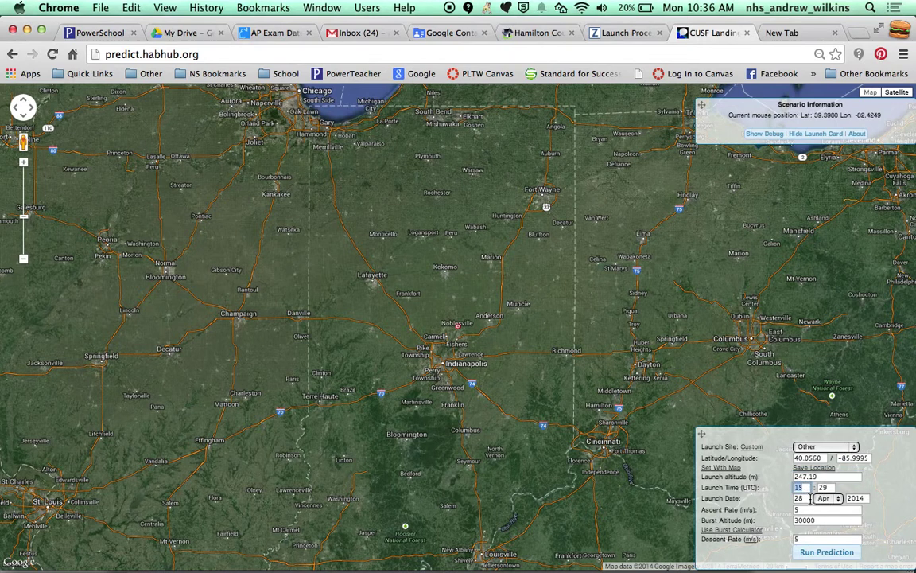
# - Set the launch time to 12:30 UTC
pyautogui.write('12')
pyautogui.press('Tab')
pyautogui.write('30')
pyautogui.press('Tab')
# - Set the launch date to 29 Apr 2014
pyautogui.click(839, 501)
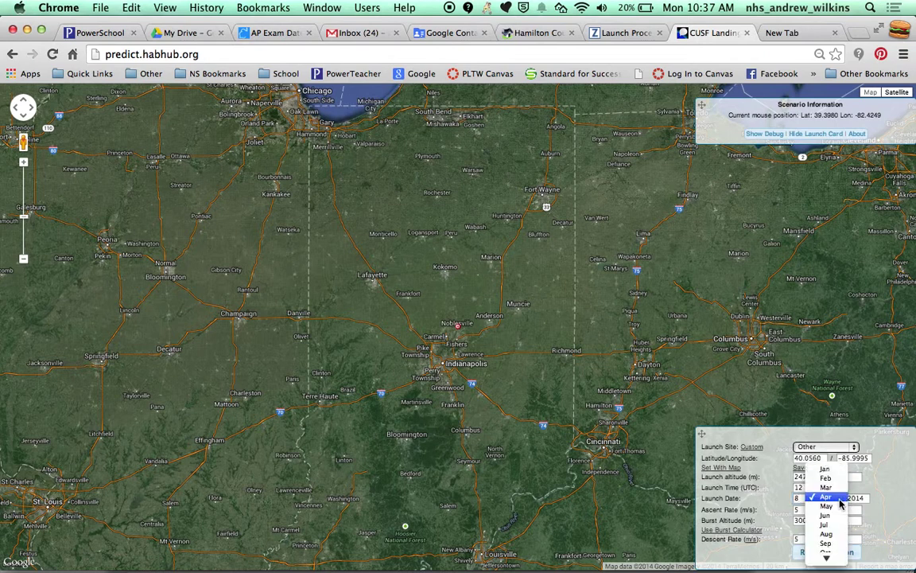
pyautogui.click(835, 506)
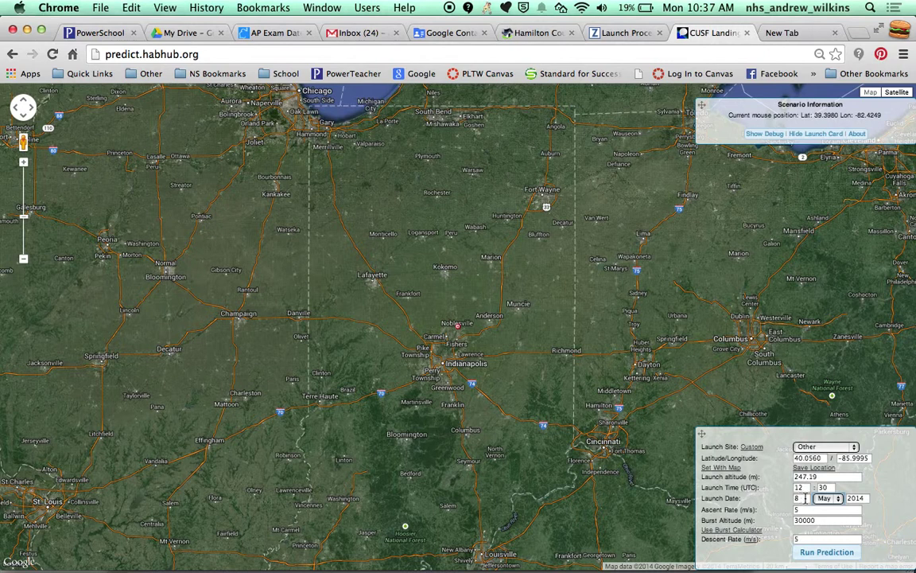
pyautogui.click(805, 497)
pyautogui.press('BackSpace')
pyautogui.write('29')
pyautogui.click(837, 498)
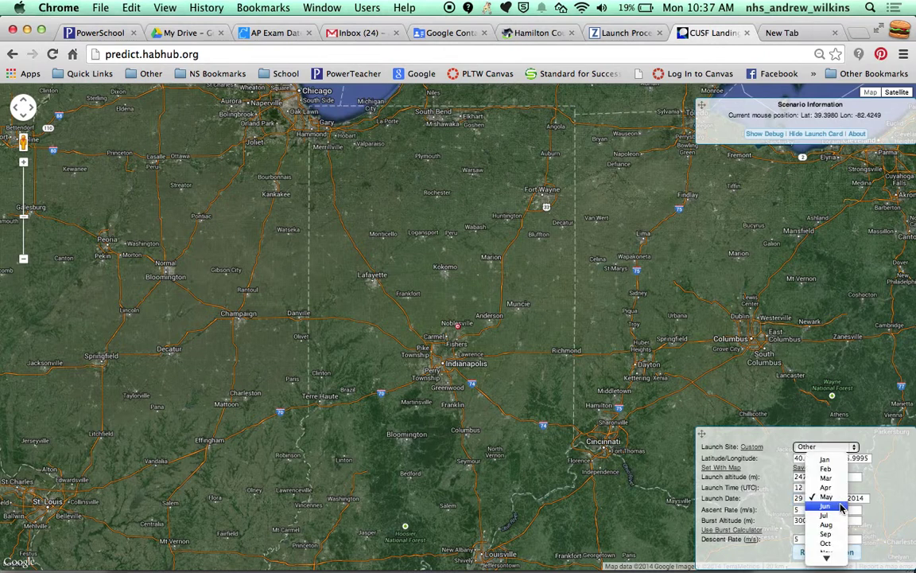
pyautogui.click(831, 487)
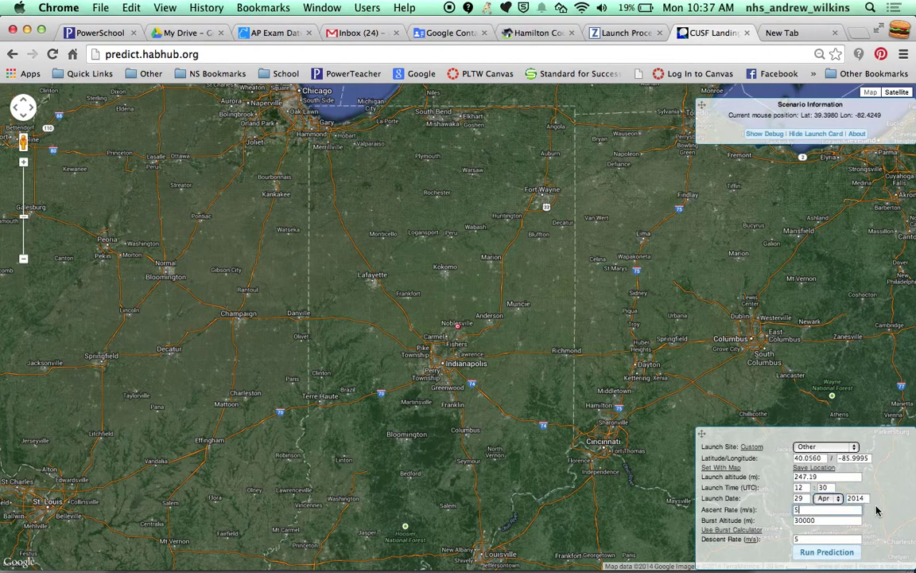
# - Edit the burst altitude from 30000 to 33000 m
pyautogui.click(839, 511)
pyautogui.click(804, 520)
pyautogui.press('BackSpace')
pyautogui.write('3')
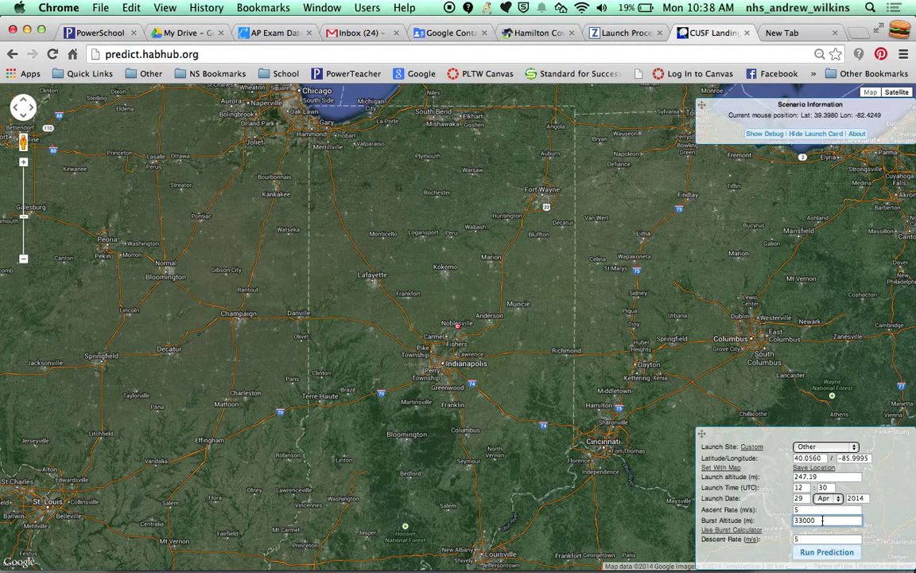
# - Switch back to the Google search tab for another unit conversion
pyautogui.click(782, 32)
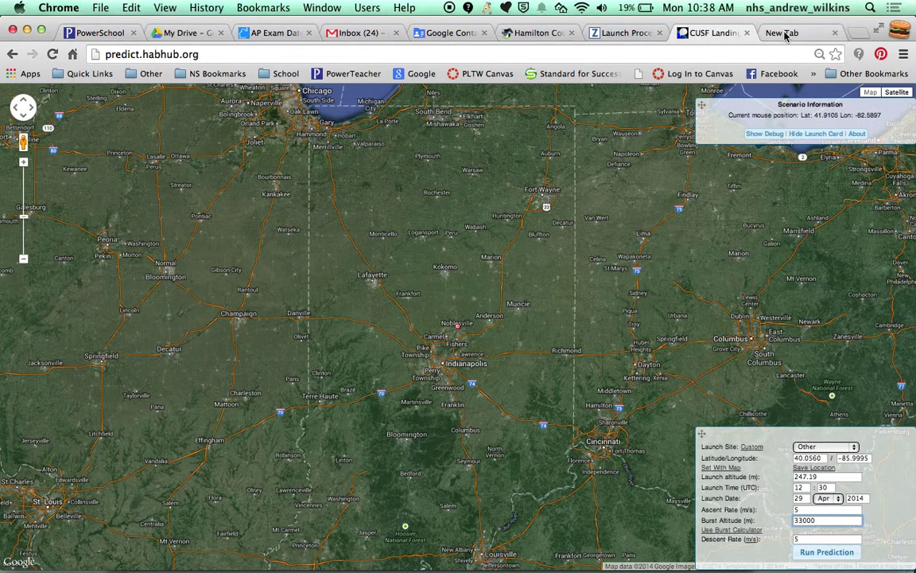
# - Convert '100000 ft to meters' (30480 meters) in Google, then return to the predictor
pyautogui.write('100')
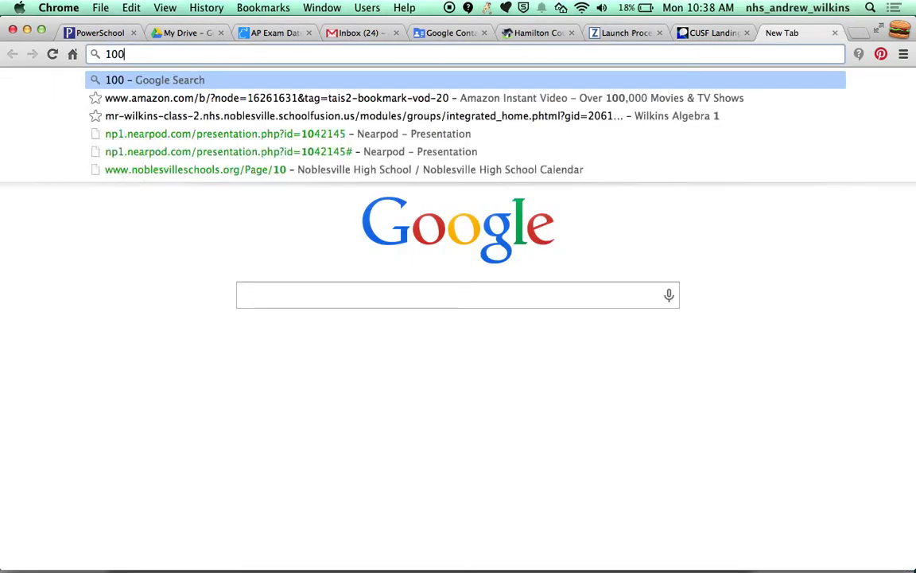
pyautogui.write('000 ft')
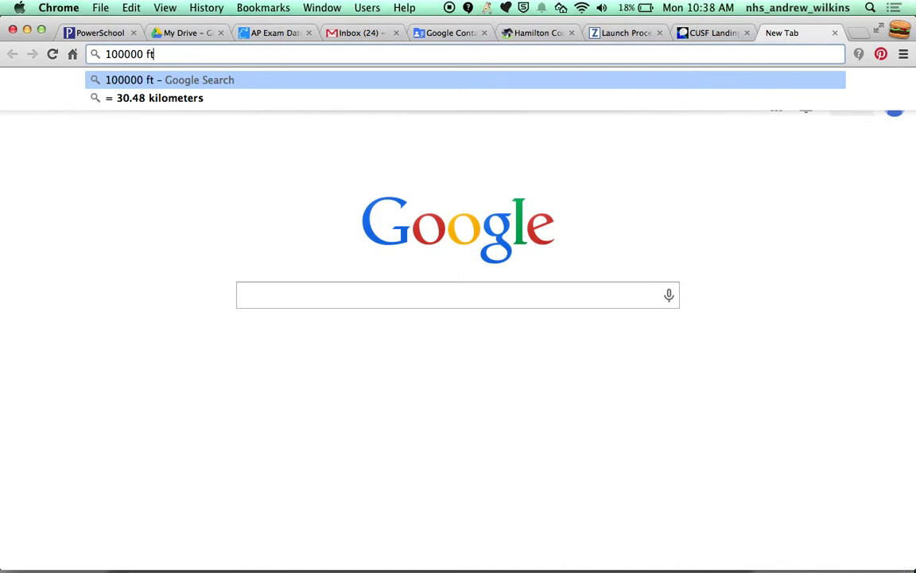
pyautogui.write(' to meters')
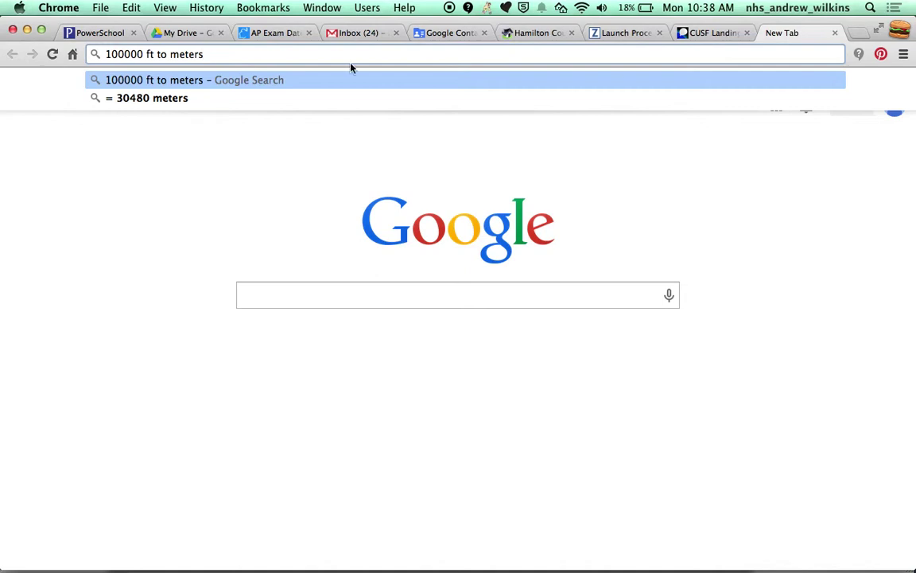
pyautogui.click(708, 35)
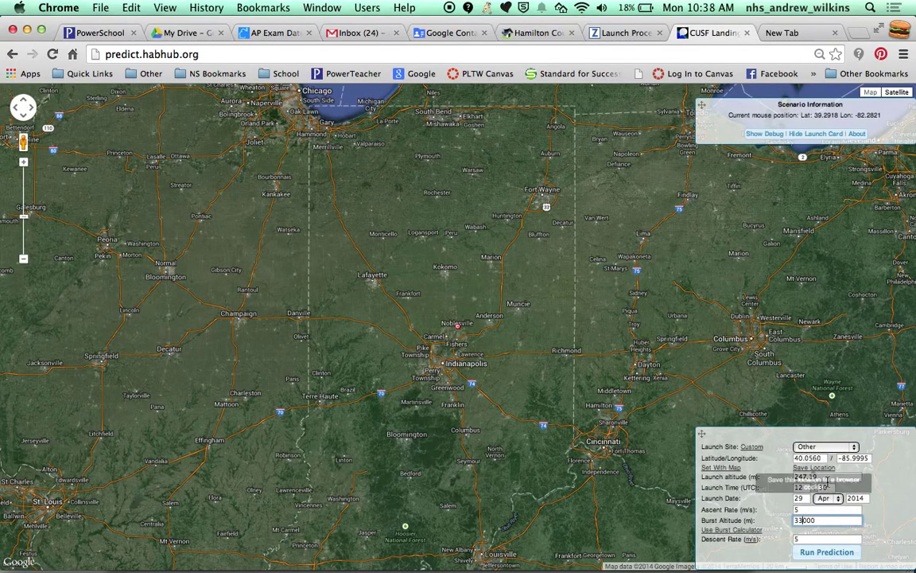
# - Enter a 30480 m burst altitude and run the prediction, plotting a 122.0 km path toward Huntington
pyautogui.doubleClick(812, 519)
pyautogui.write('30000')
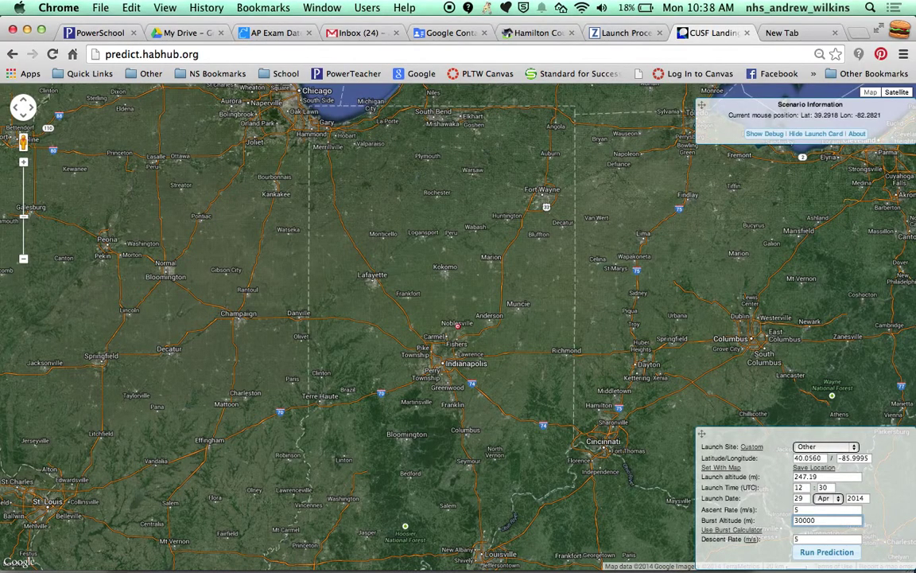
pyautogui.press('Delete')
pyautogui.press('Delete')
pyautogui.write('48')
pyautogui.click(826, 541)
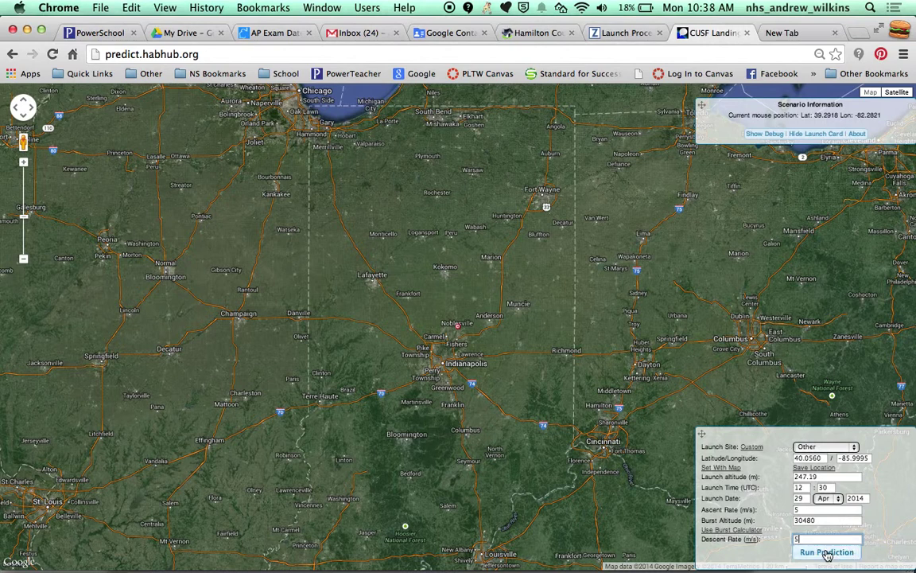
pyautogui.click(827, 552)
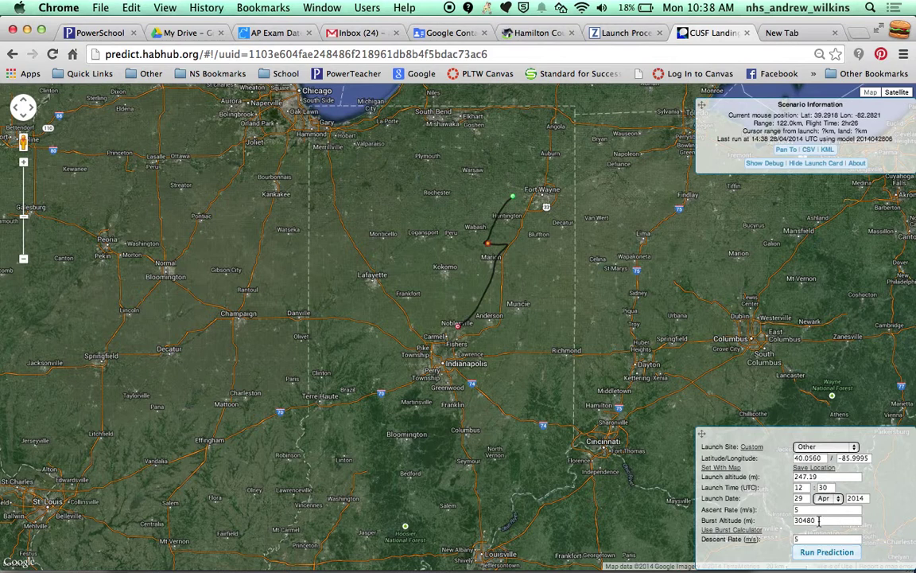
# - Rerun the prediction with a 38000 m burst altitude
pyautogui.doubleClick(819, 520)
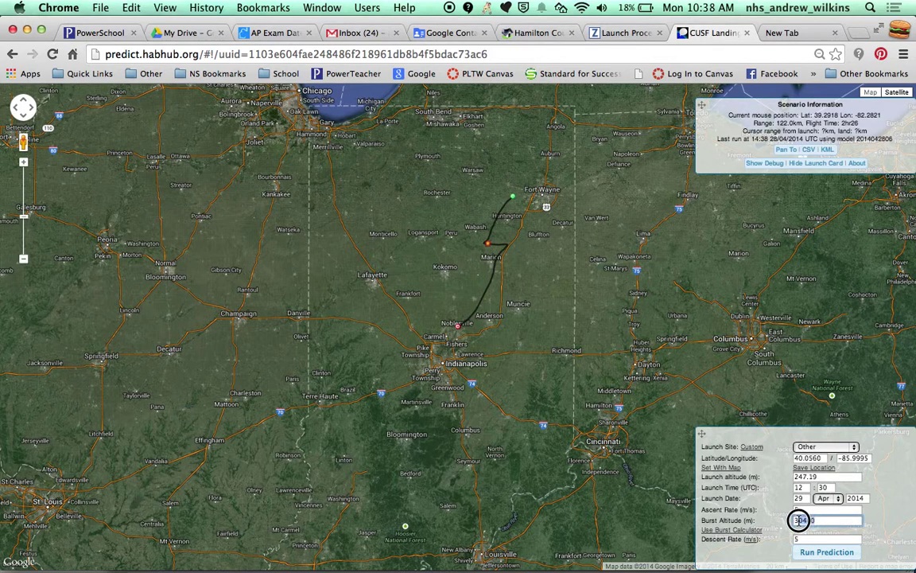
pyautogui.write('38000')
pyautogui.click(826, 553)
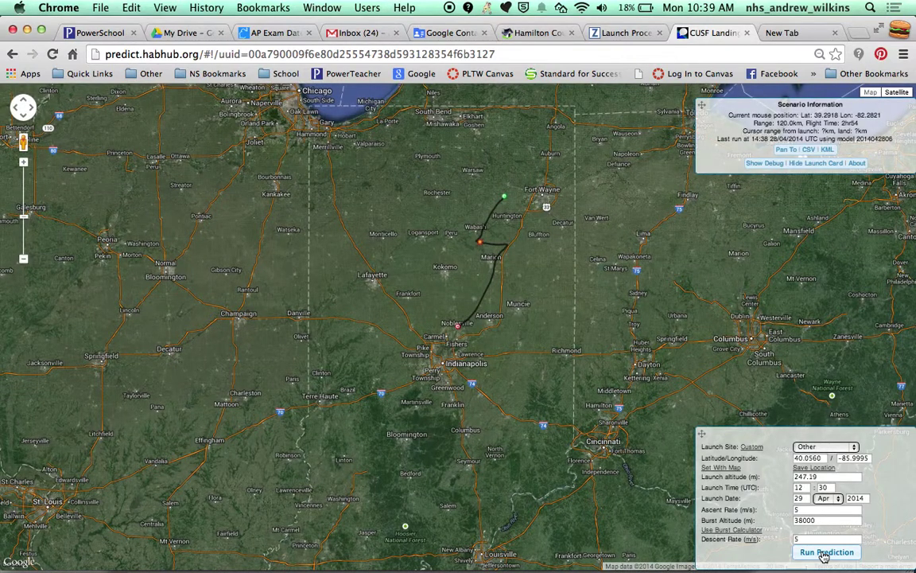
# - Change the launch day to 30 Apr 2014 and rerun, plotting a 99.5 km path to Bluffton
pyautogui.doubleClick(800, 498)
pyautogui.press('BackSpace')
pyautogui.write('30')
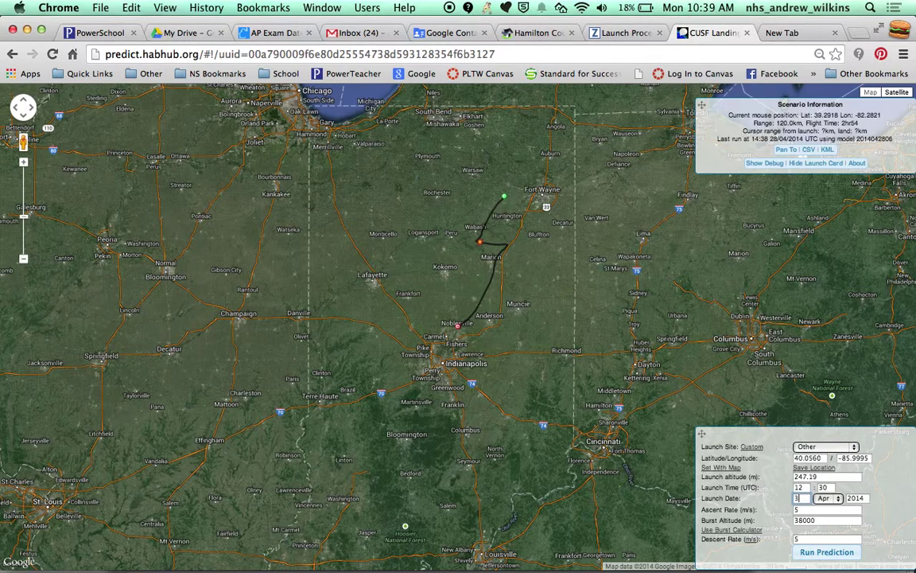
pyautogui.click(828, 552)
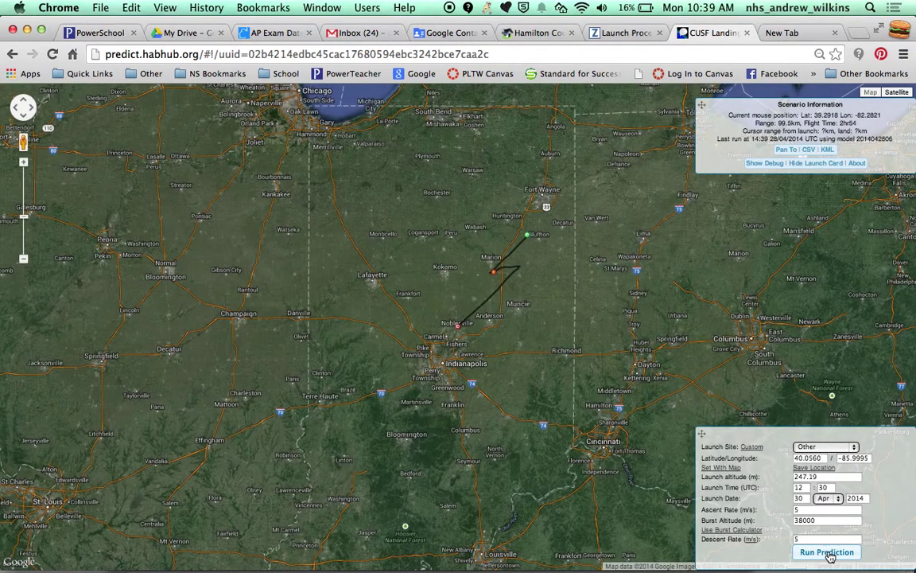
pyautogui.click(802, 472)
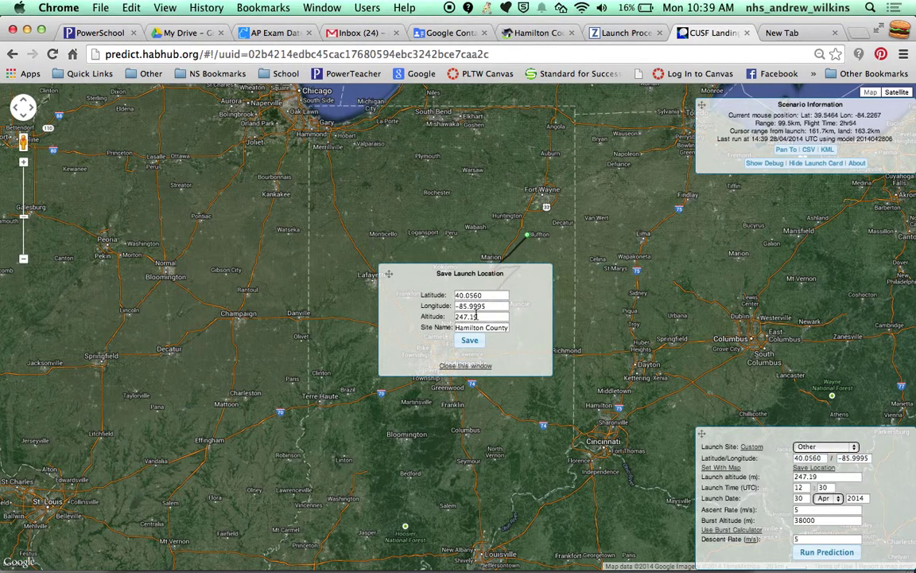
pyautogui.moveTo(454, 327); pyautogui.dragTo(519, 332)
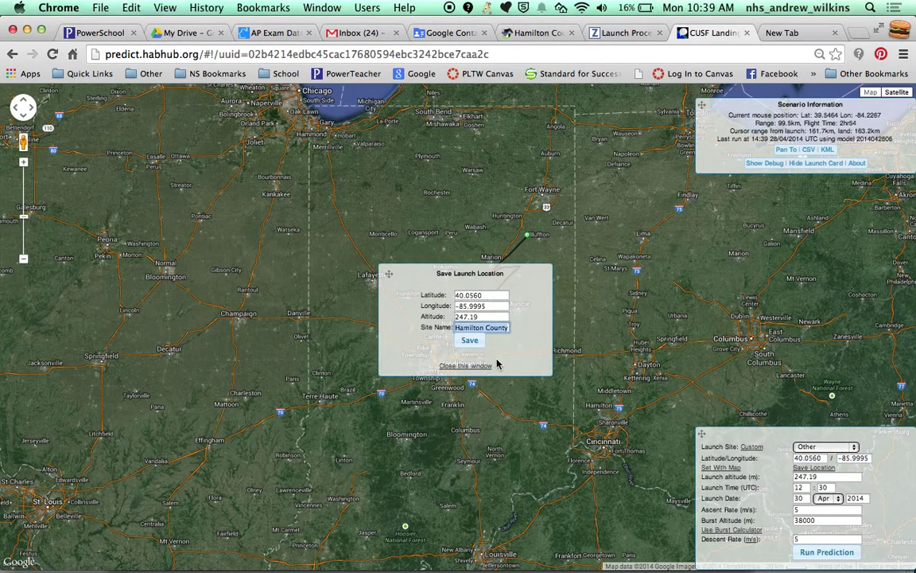
pyautogui.click(465, 367)
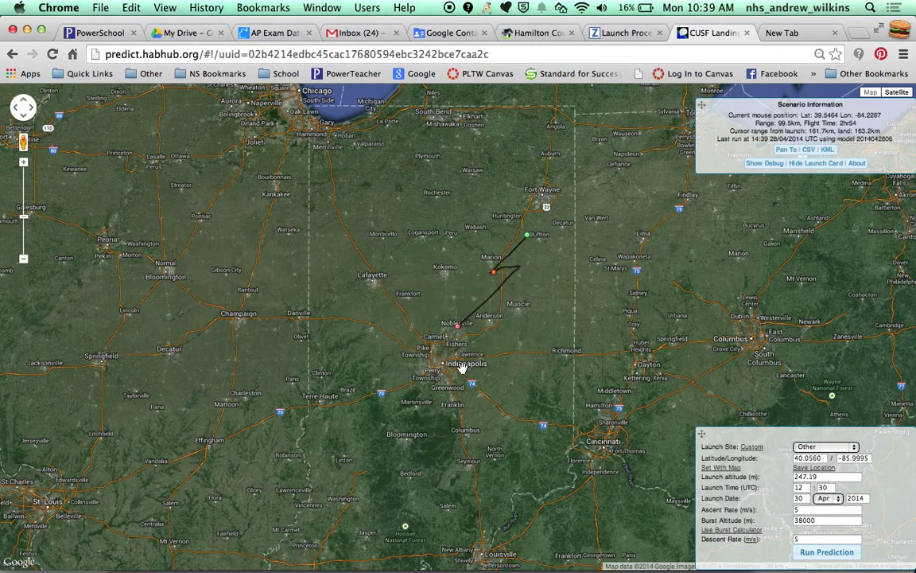